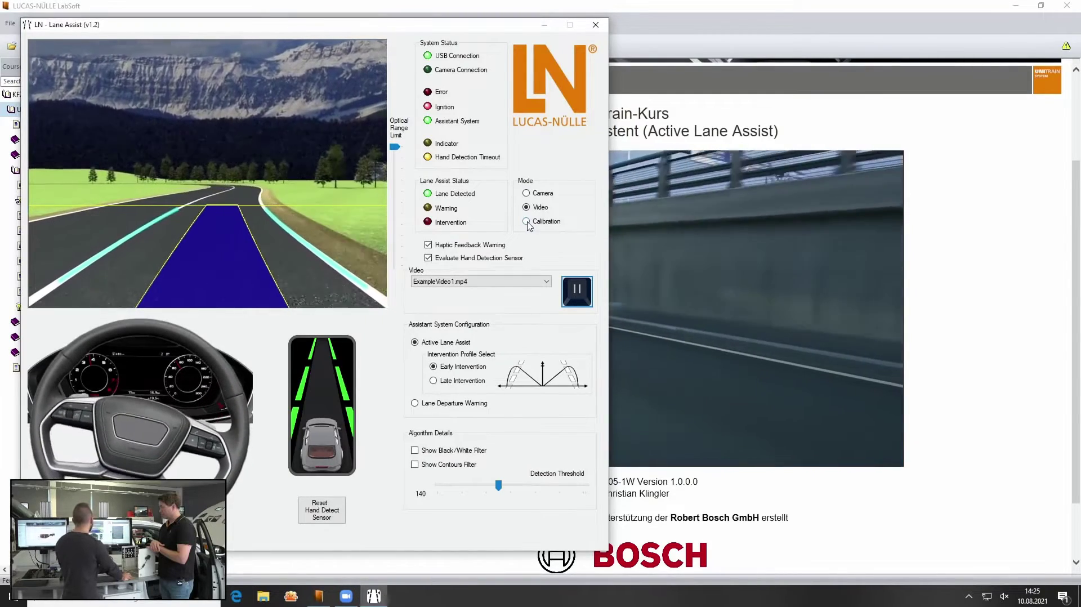
Step: Switch Lane Assist to Calibration mode and lower the camera zoom from 2.4 to 1.47
{"action": "left_click", "coordinate": [526, 222]}
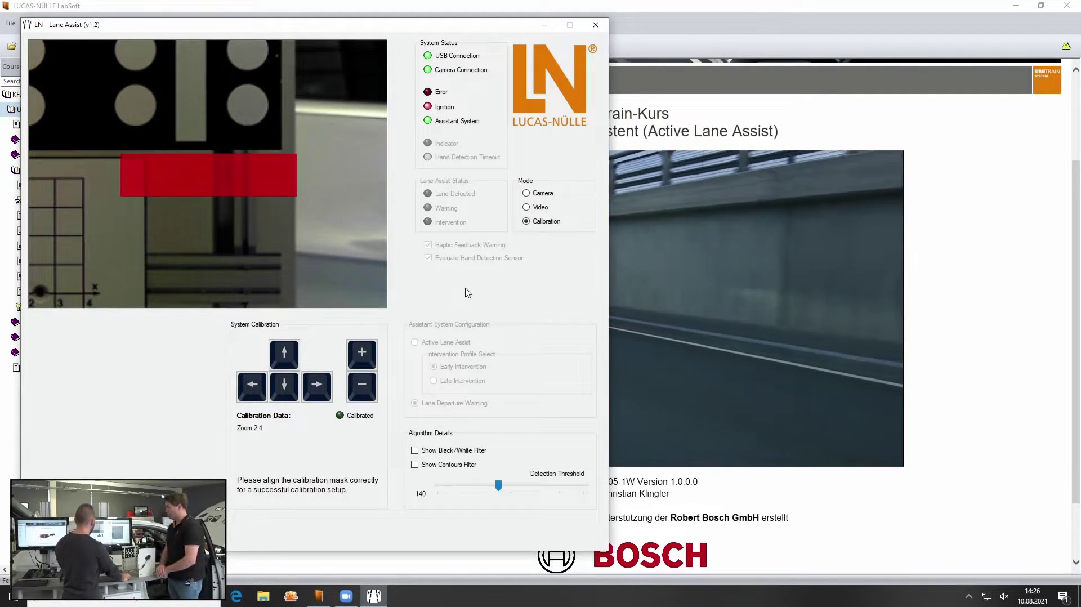
{"action": "left_click", "coordinate": [367, 383]}
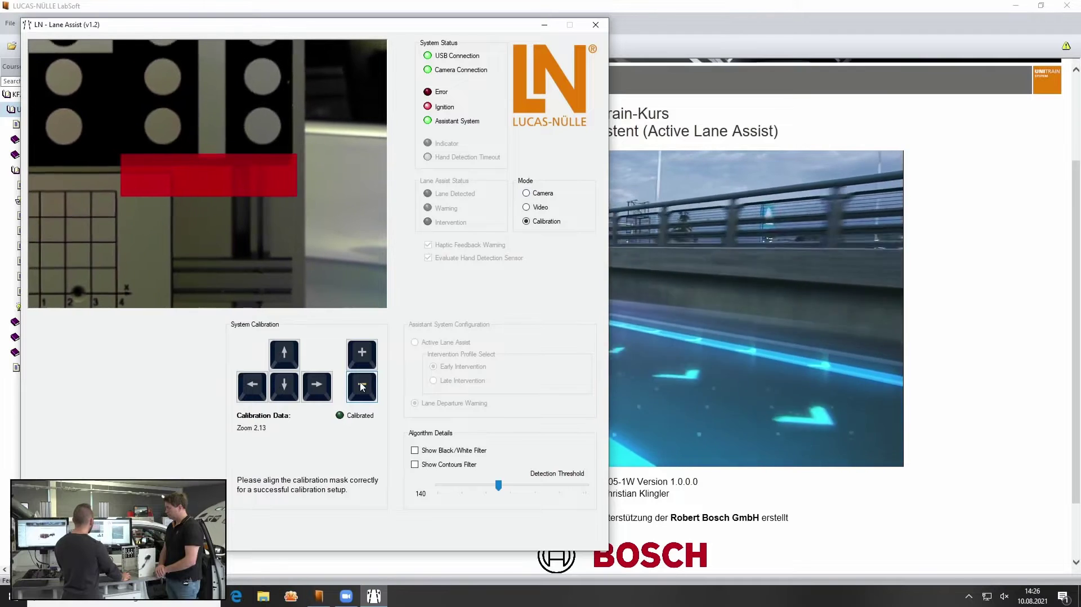
{"action": "left_click", "coordinate": [362, 386]}
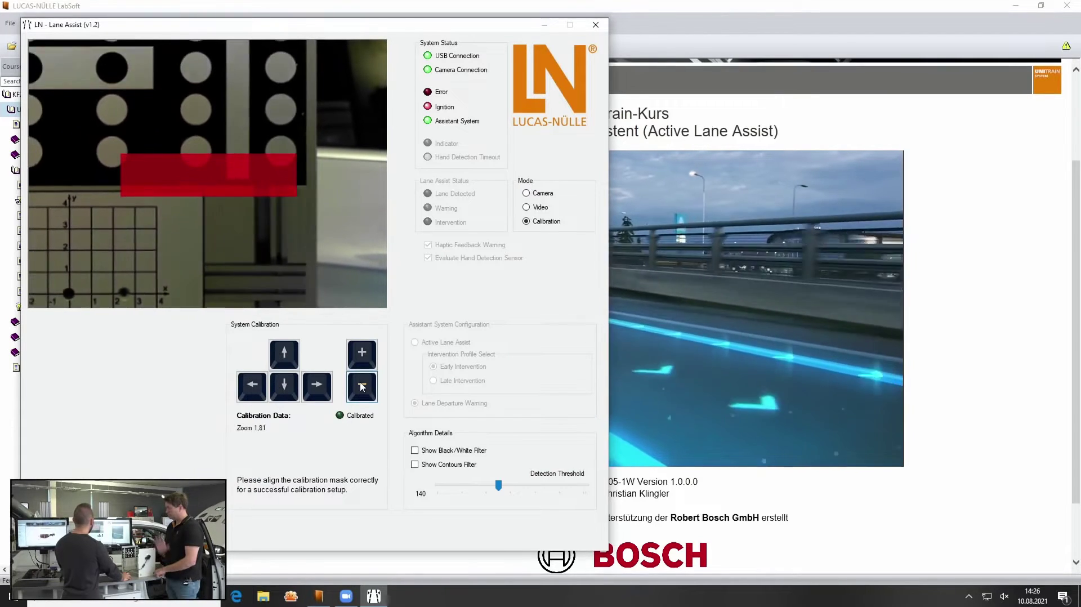
{"action": "left_click", "coordinate": [362, 386]}
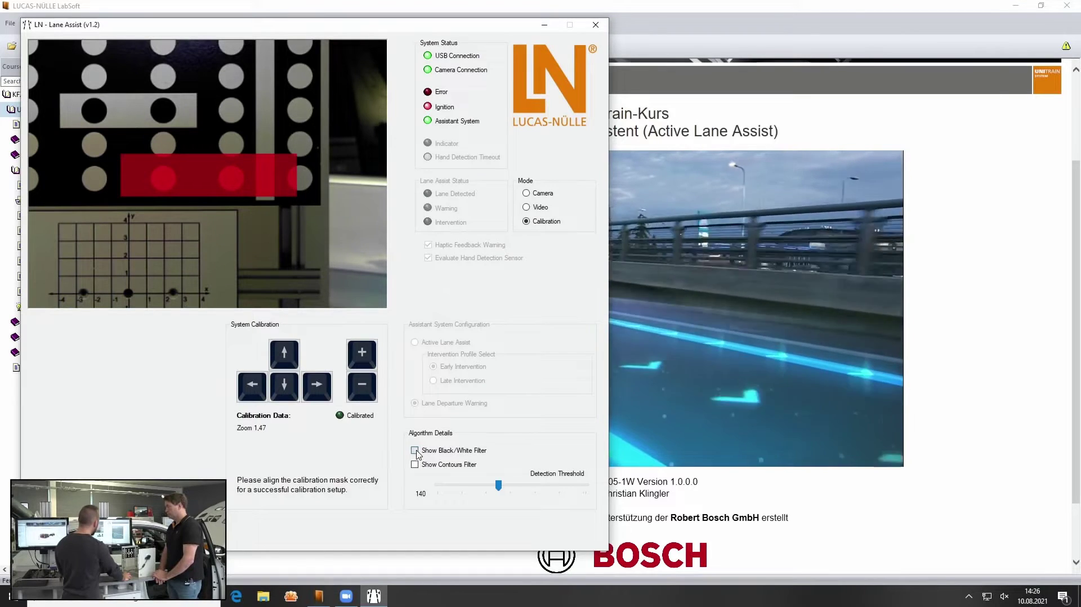
Step: Show the Black/White and Contours filter views and lower the detection threshold from 140 to 61
{"action": "left_click", "coordinate": [415, 450]}
{"action": "left_click", "coordinate": [415, 465]}
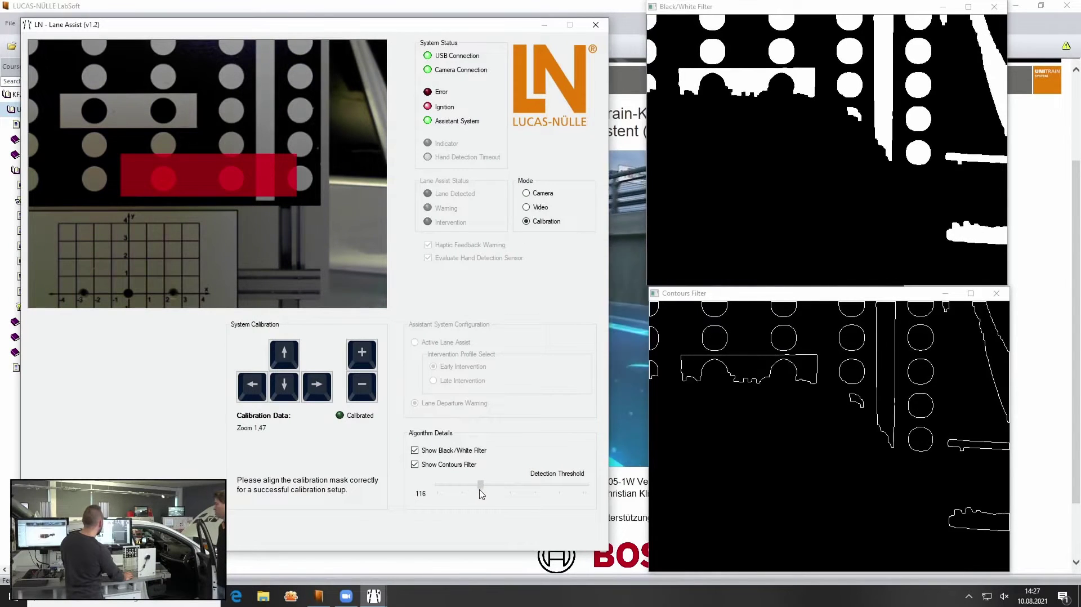
{"action": "left_click_drag", "start_coordinate": [479, 492], "coordinate": [443, 501]}
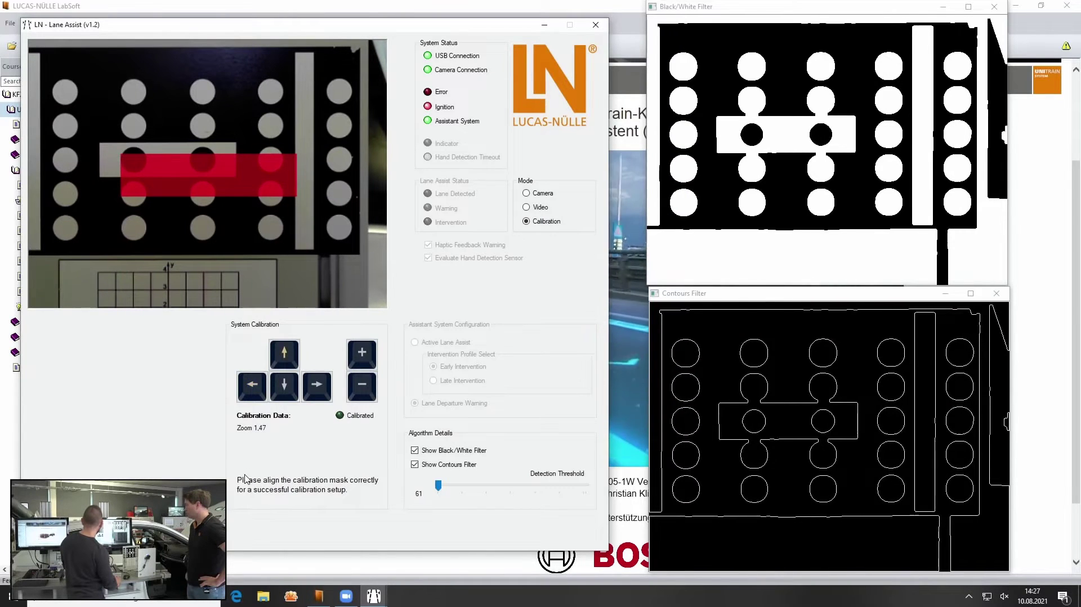
Step: Raise the calibration zoom to 1.81 while shifting the camera image under the red mask
{"action": "left_click", "coordinate": [358, 360]}
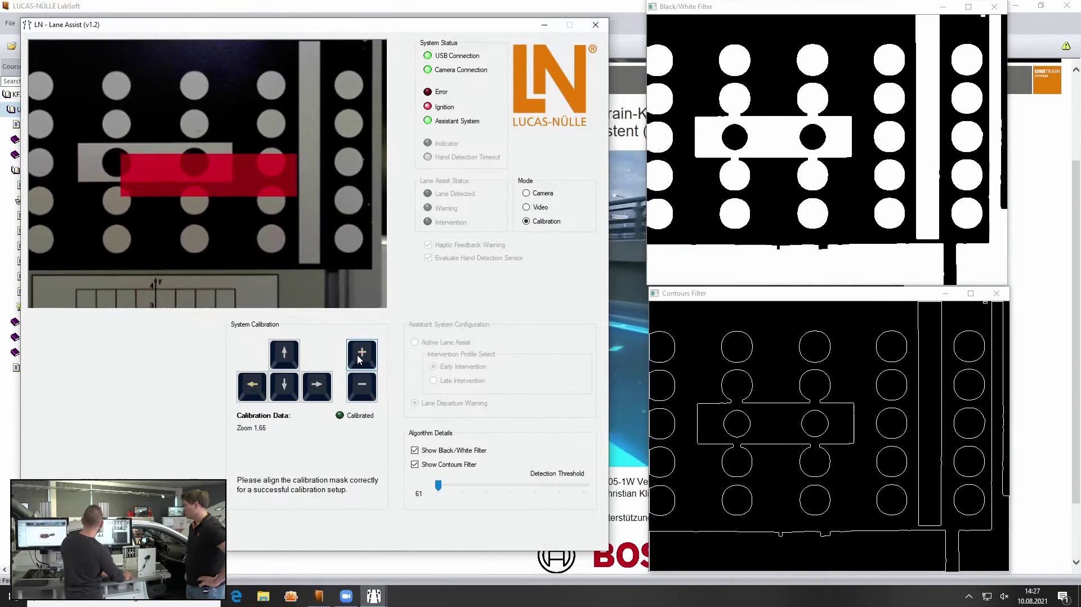
{"action": "left_click", "coordinate": [357, 353]}
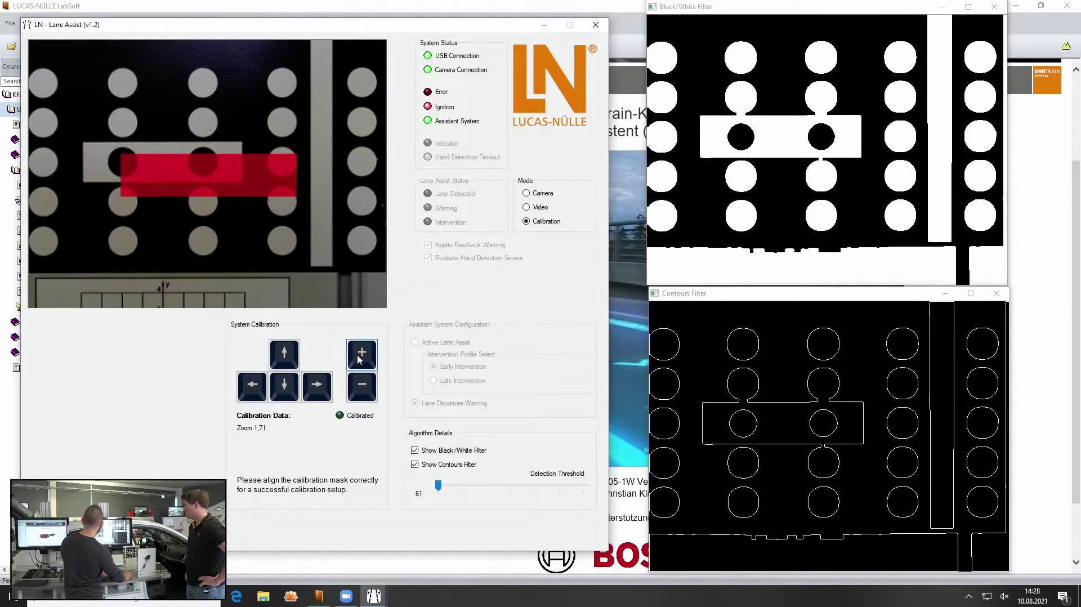
{"action": "key", "text": "Left"}
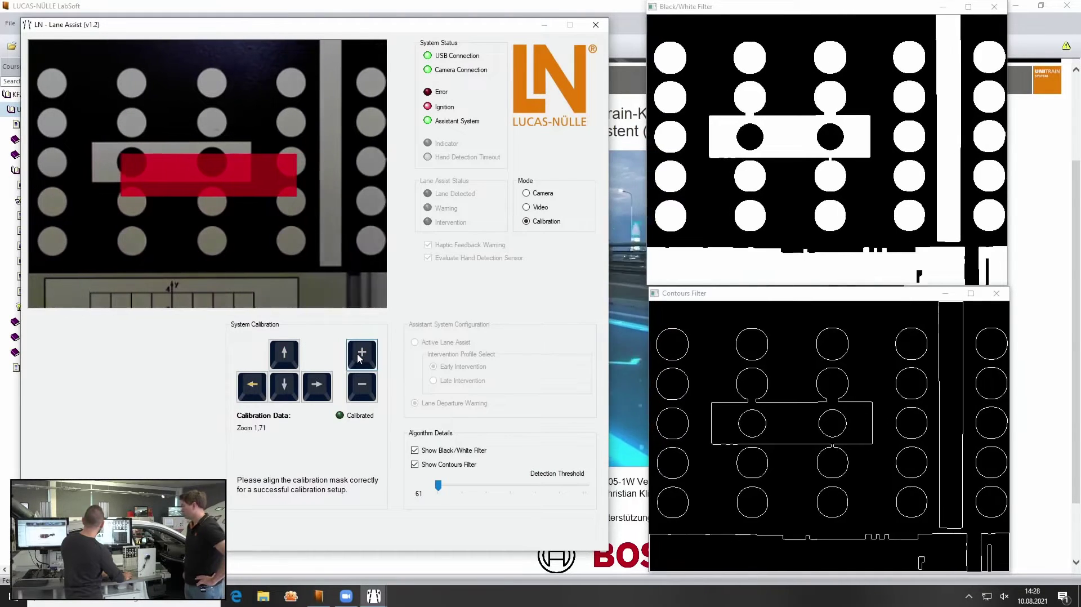
{"action": "left_click", "coordinate": [357, 353]}
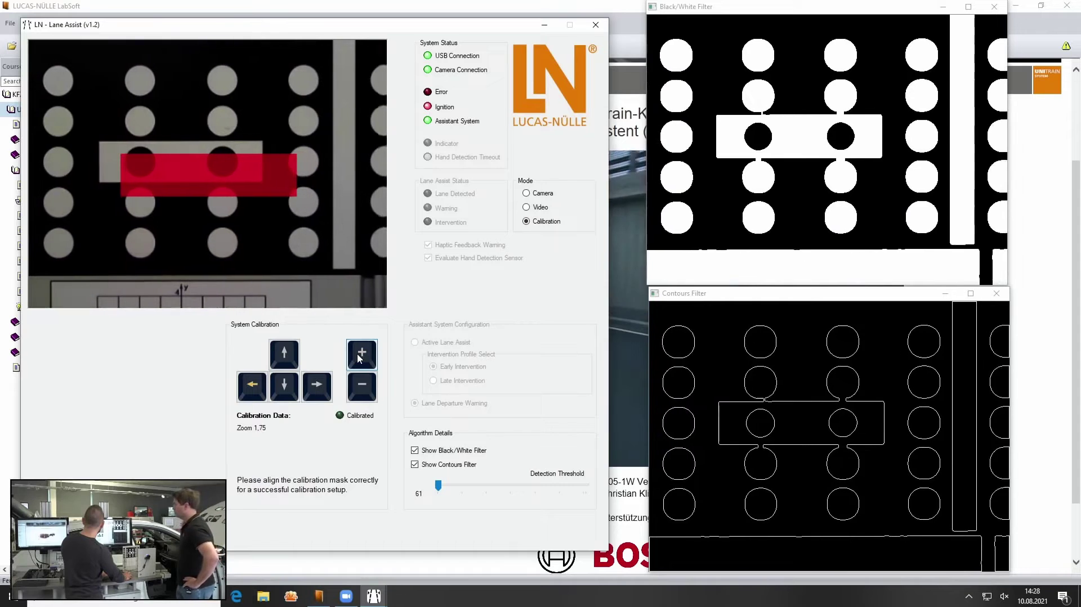
{"action": "left_click", "coordinate": [358, 355]}
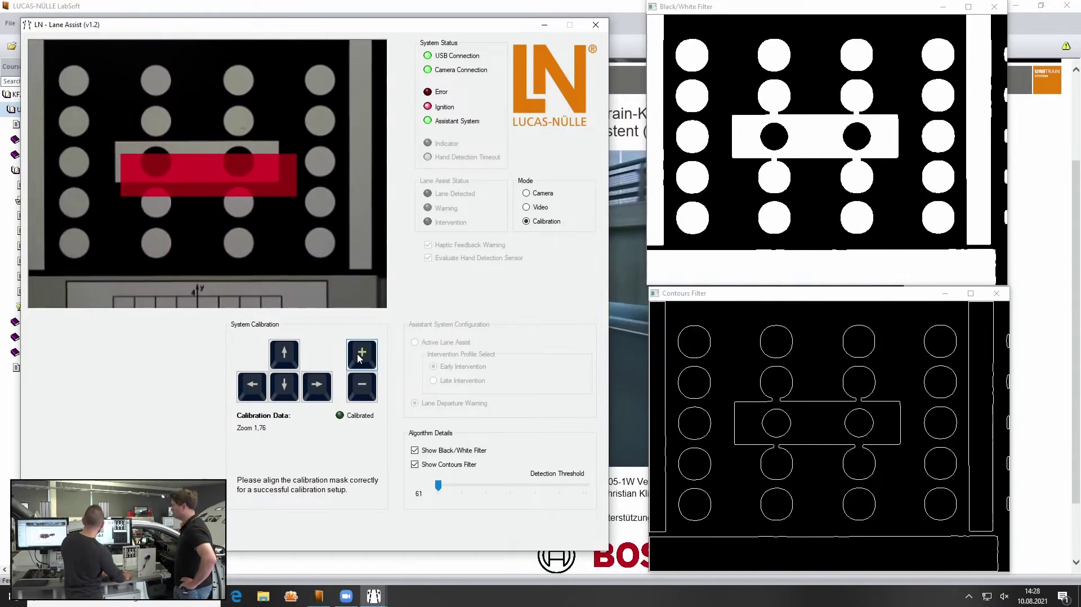
{"action": "left_click", "coordinate": [358, 355]}
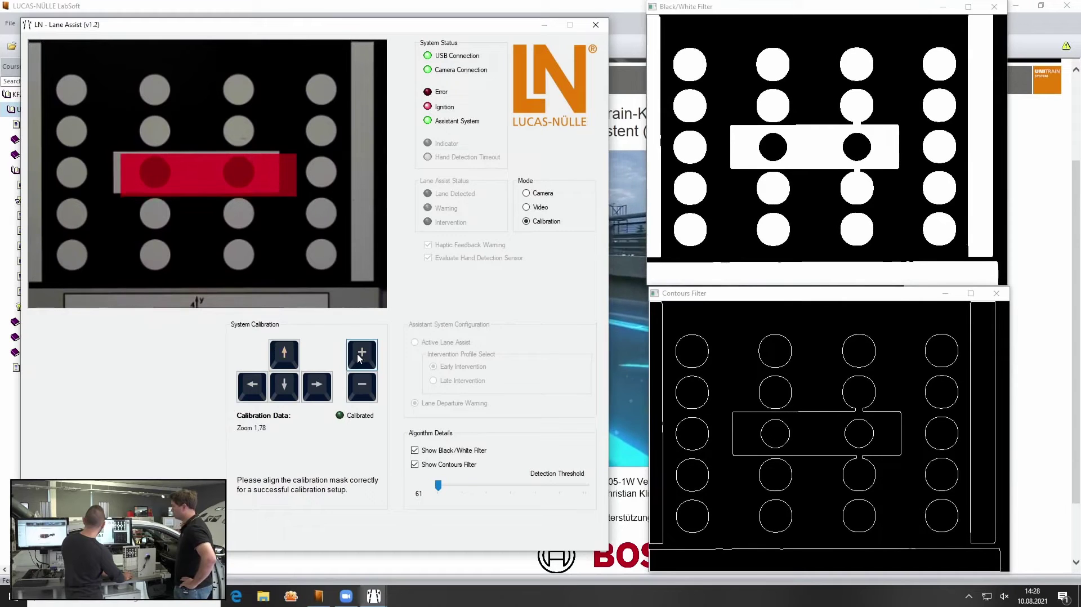
{"action": "key", "text": "Up"}
{"action": "left_click", "coordinate": [360, 358]}
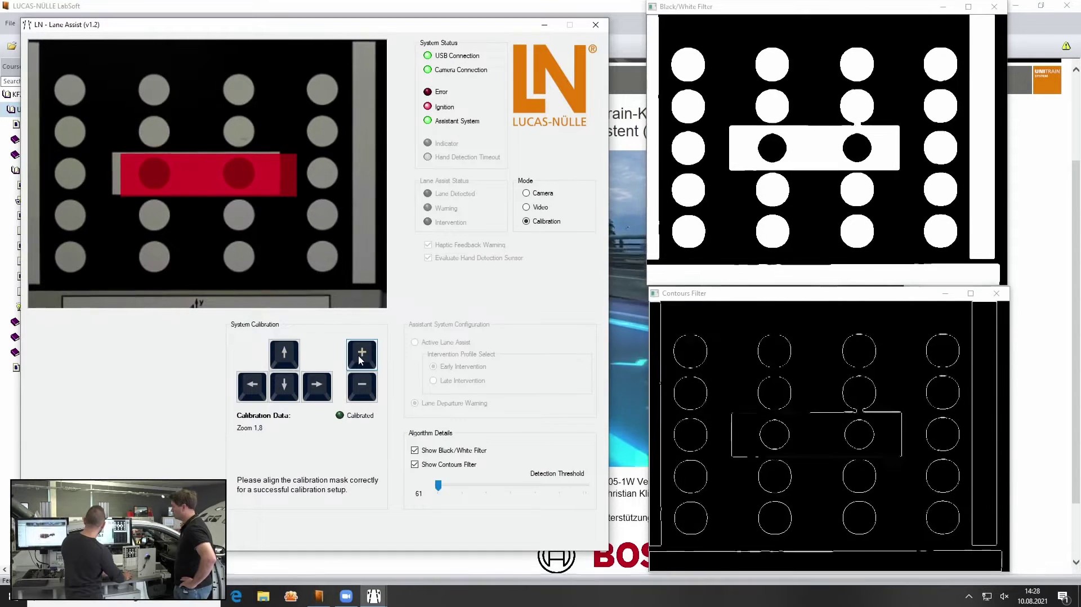
{"action": "key", "text": "Left"}
{"action": "key", "text": "Left"}
{"action": "key", "text": "Left"}
{"action": "key", "text": "Left"}
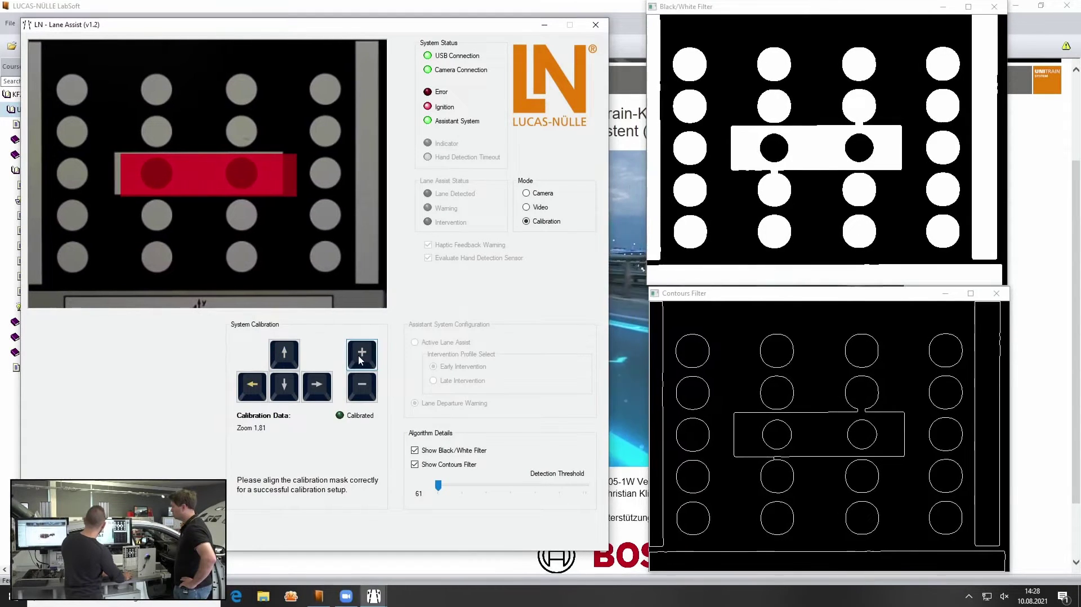
Step: Enlarge the calibration mask further and nudge it left to line up with the bar
{"action": "left_click", "coordinate": [361, 358]}
{"action": "left_click", "coordinate": [361, 358]}
{"action": "left_click", "coordinate": [360, 358]}
{"action": "left_click", "coordinate": [360, 358]}
{"action": "left_click", "coordinate": [360, 358]}
{"action": "left_click", "coordinate": [360, 358]}
{"action": "left_click", "coordinate": [361, 358]}
{"action": "left_click", "coordinate": [360, 358]}
{"action": "left_click", "coordinate": [360, 357]}
{"action": "left_click", "coordinate": [360, 358]}
{"action": "left_click", "coordinate": [360, 358]}
{"action": "key", "text": "Left"}
{"action": "key", "text": "Left"}
{"action": "key", "text": "Left"}
{"action": "left_click", "coordinate": [360, 358]}
{"action": "key", "text": "Left"}
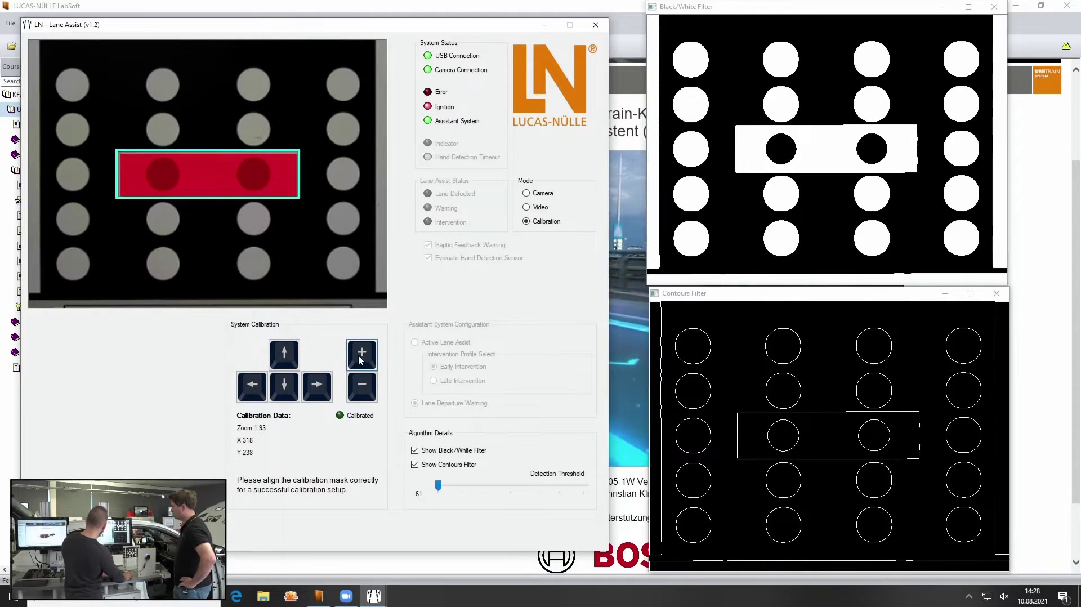
Step: Fine-tune the mask to zoom 1.94 over the central bar until it turns green
{"action": "left_click", "coordinate": [363, 386]}
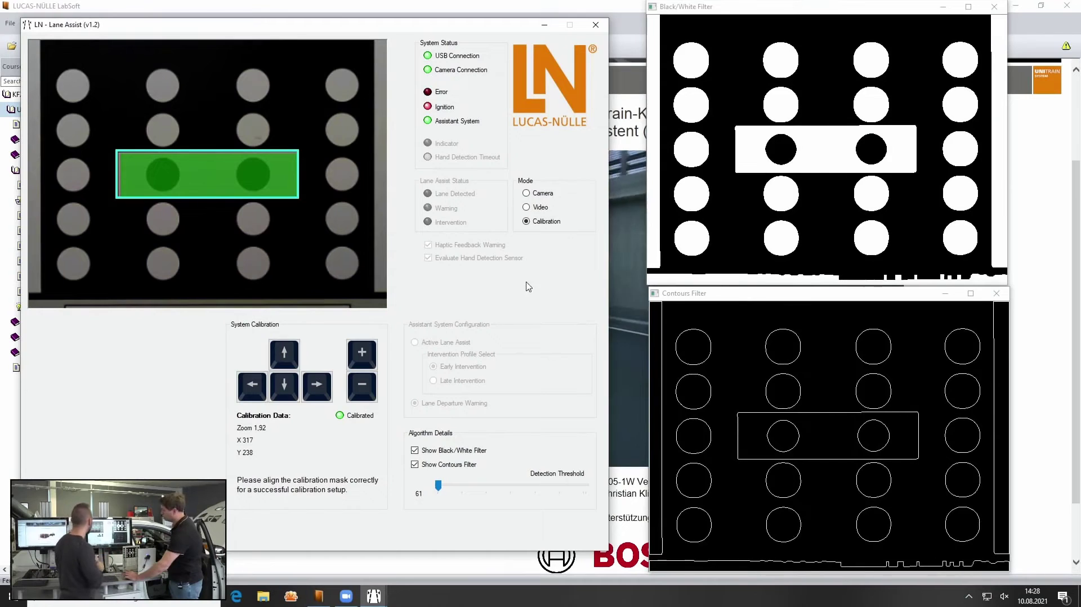
{"action": "left_click", "coordinate": [366, 358]}
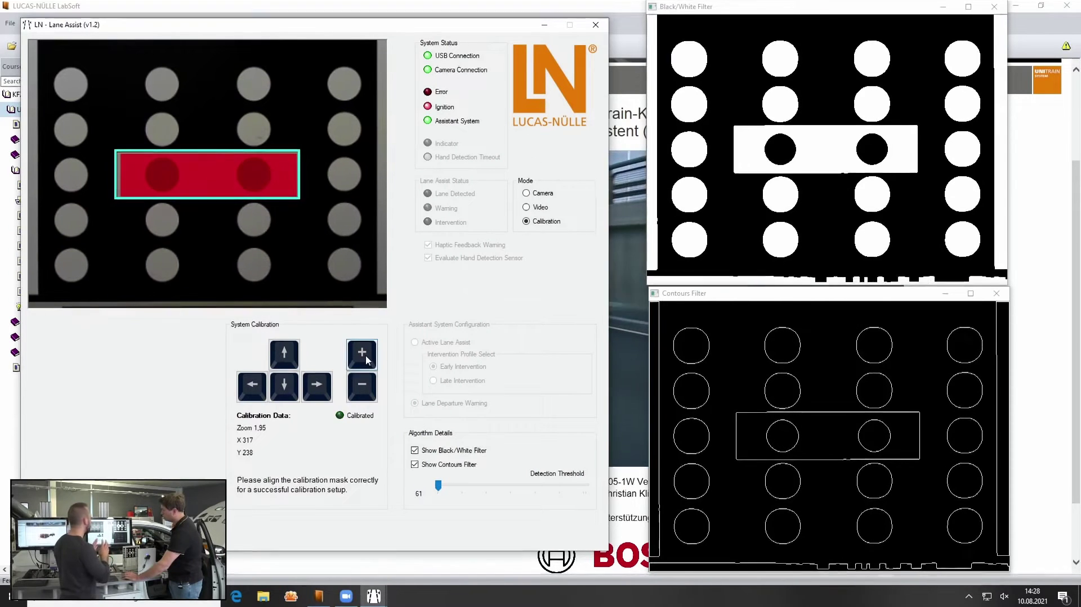
{"action": "key", "text": "Tab"}
{"action": "key", "text": "space"}
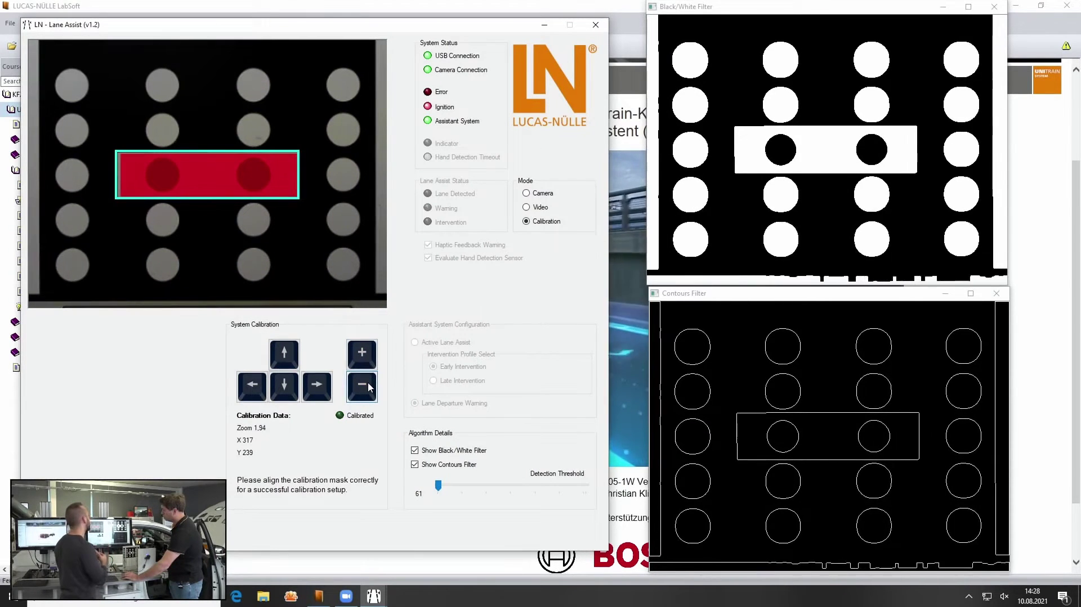
{"action": "left_click", "coordinate": [365, 353]}
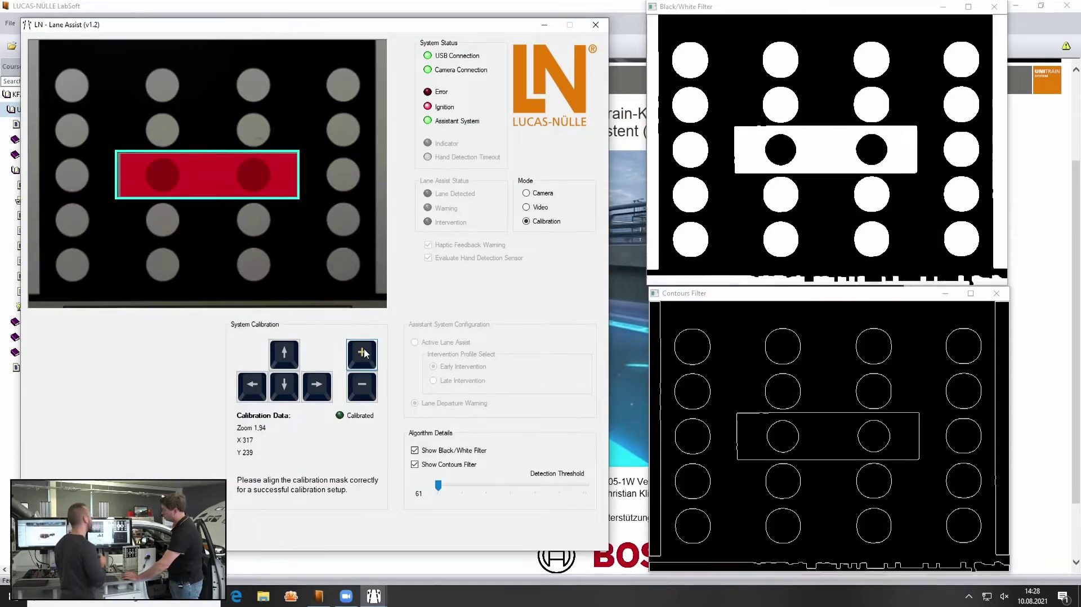
{"action": "left_click", "coordinate": [362, 390]}
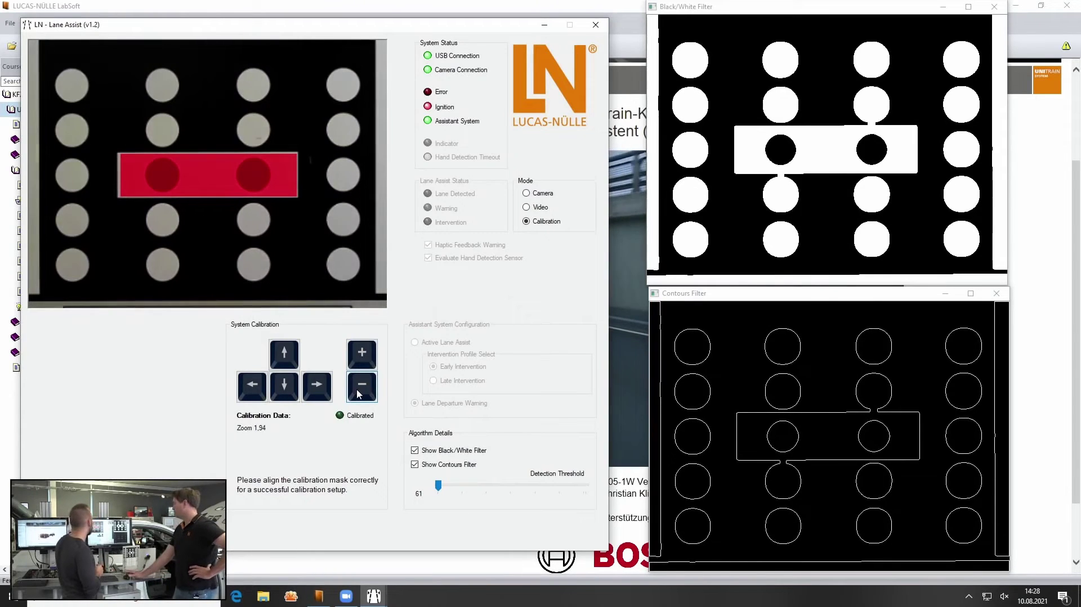
{"action": "left_click", "coordinate": [317, 384]}
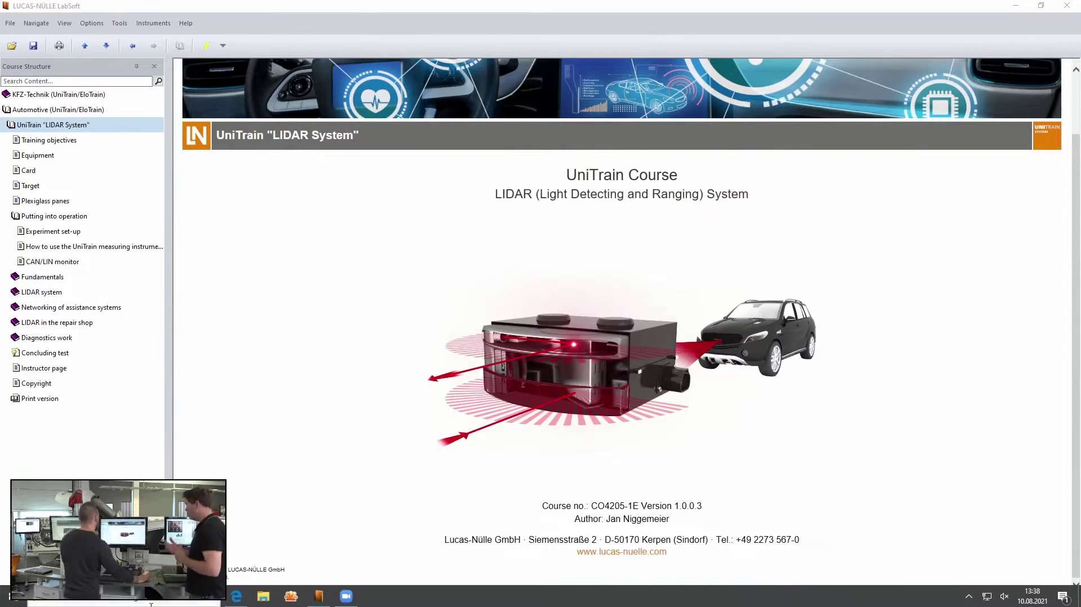
Step: Open the LIDAR Monitor from the yellow Instruments toolbar button
{"action": "left_click", "coordinate": [213, 45]}
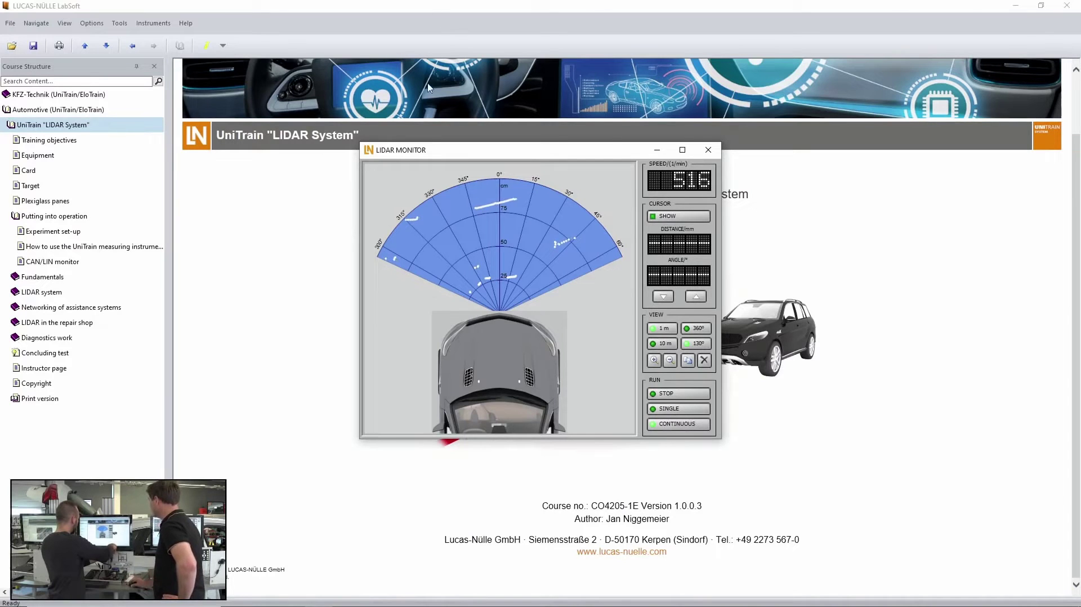
Step: Enlarge the LIDAR monitor, then put the ACC radar sensor in Sensor Calibration mode at 20 cm
{"action": "double_click", "coordinate": [534, 150]}
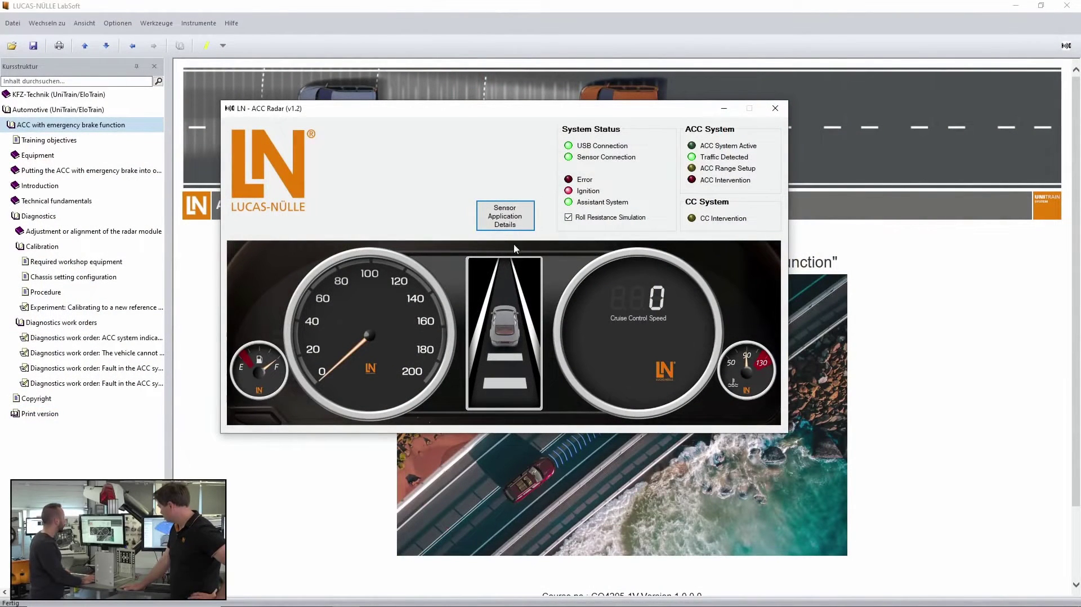
{"action": "left_click", "coordinate": [518, 226]}
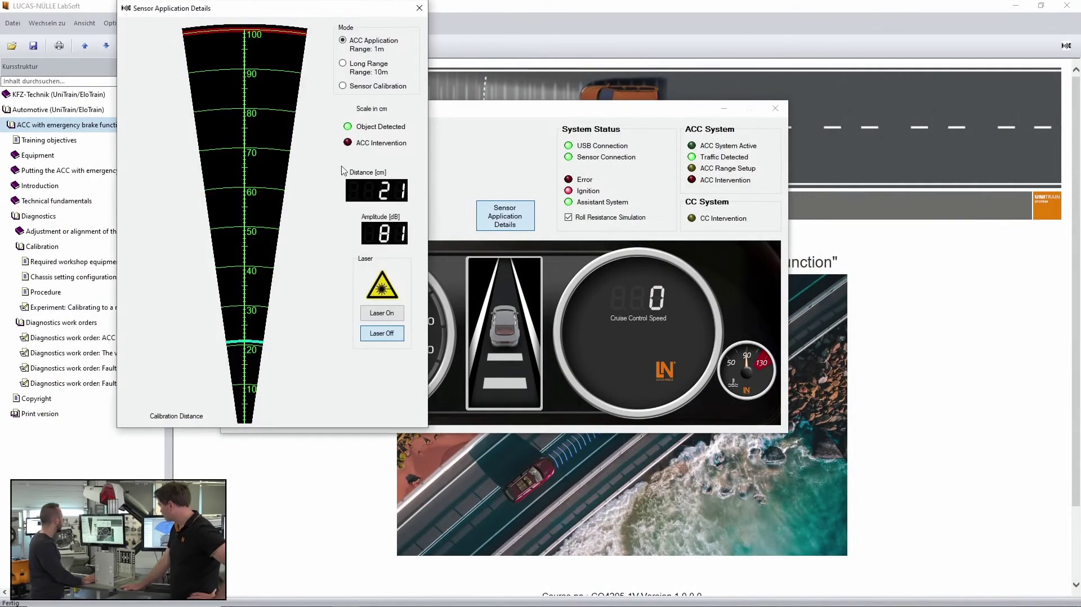
{"action": "left_click", "coordinate": [342, 86]}
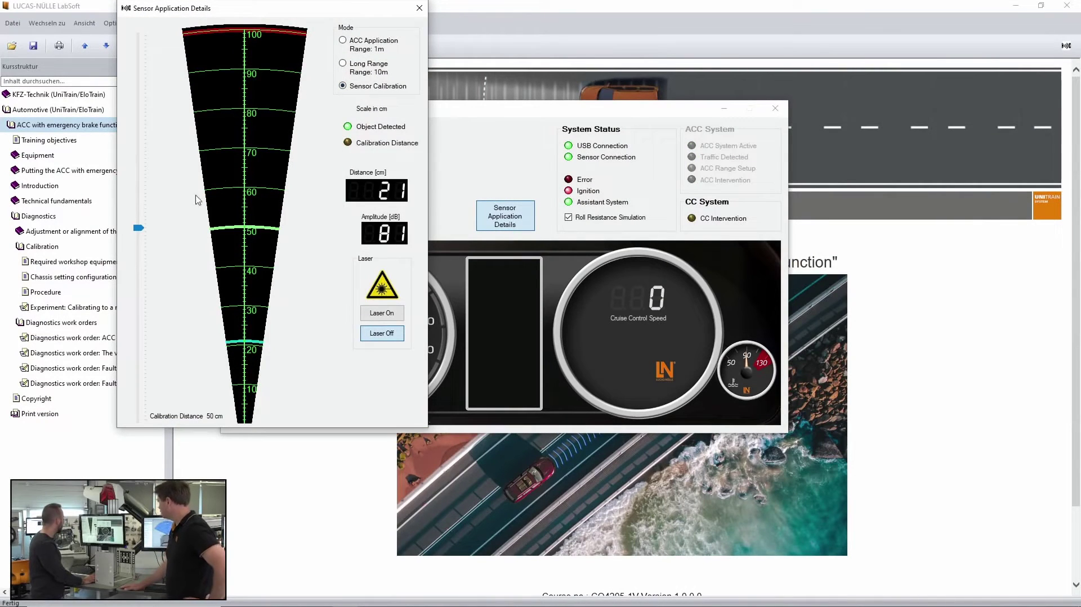
{"action": "left_click_drag", "start_coordinate": [138, 228], "coordinate": [141, 275]}
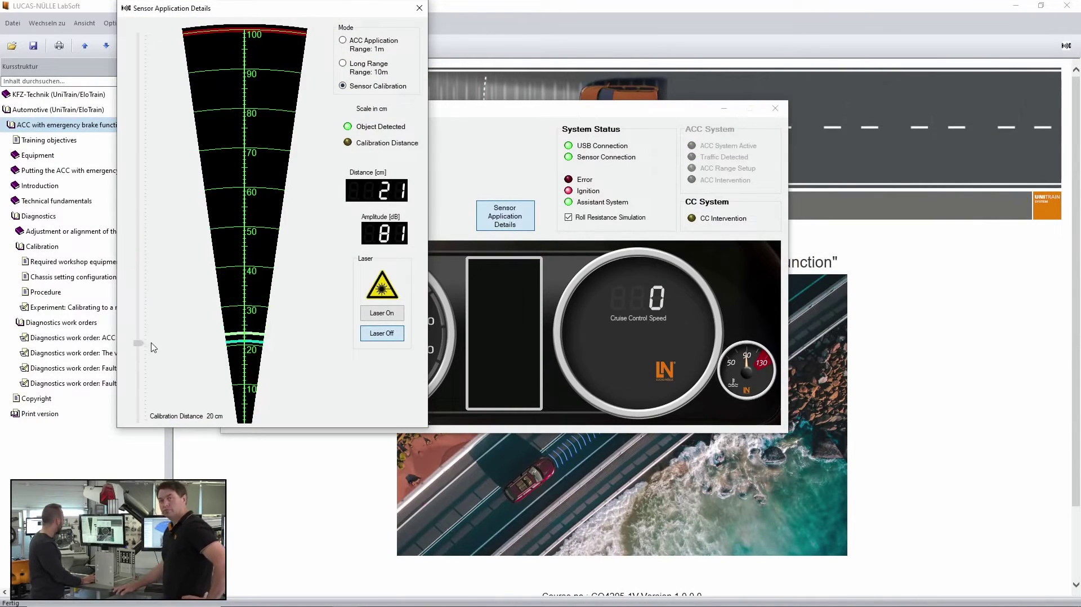